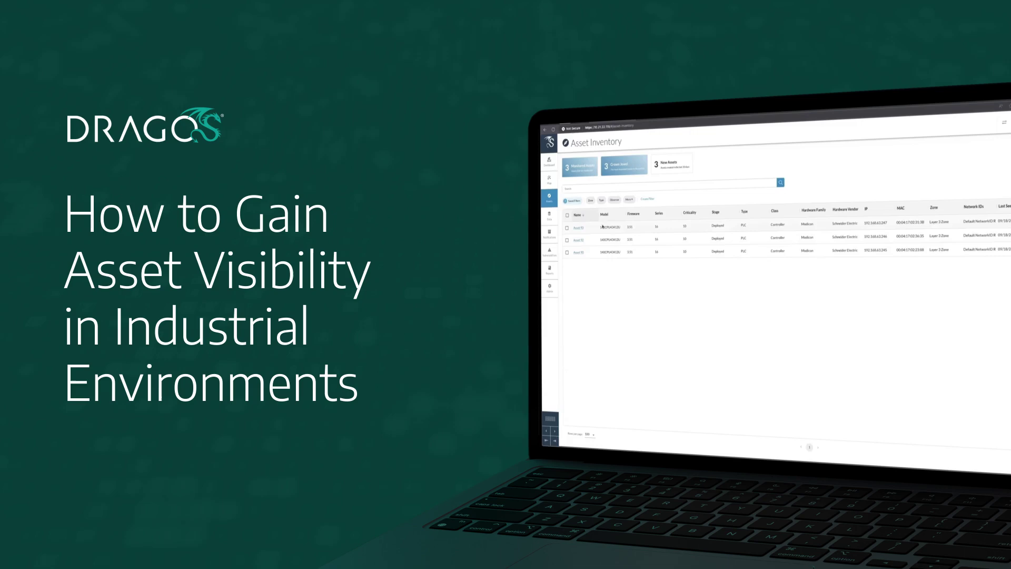
# - Go to Assets to list the 92 monitored assets with models, IPs and zones
pyautogui.click(891, 231)
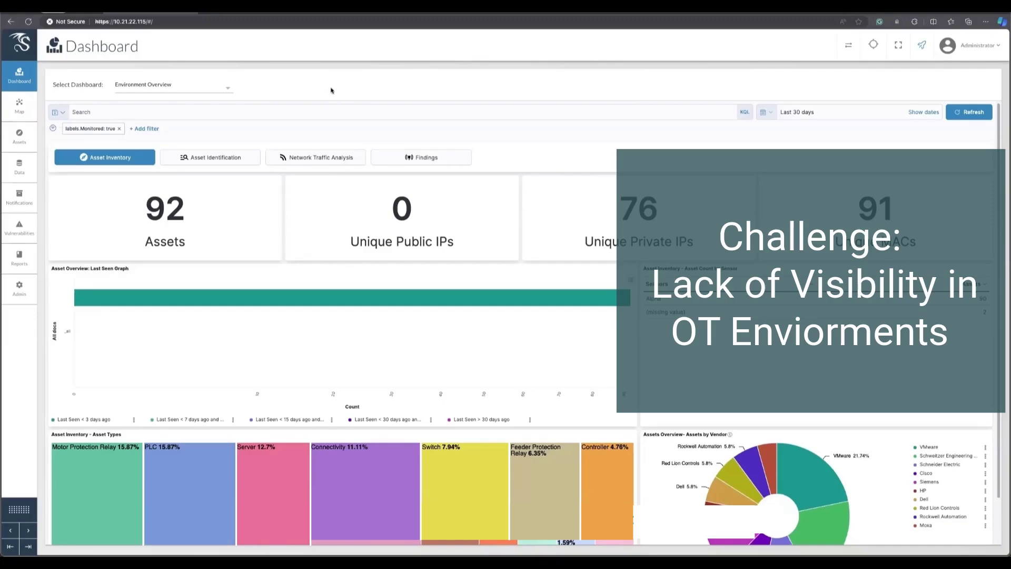
pyautogui.click(18, 139)
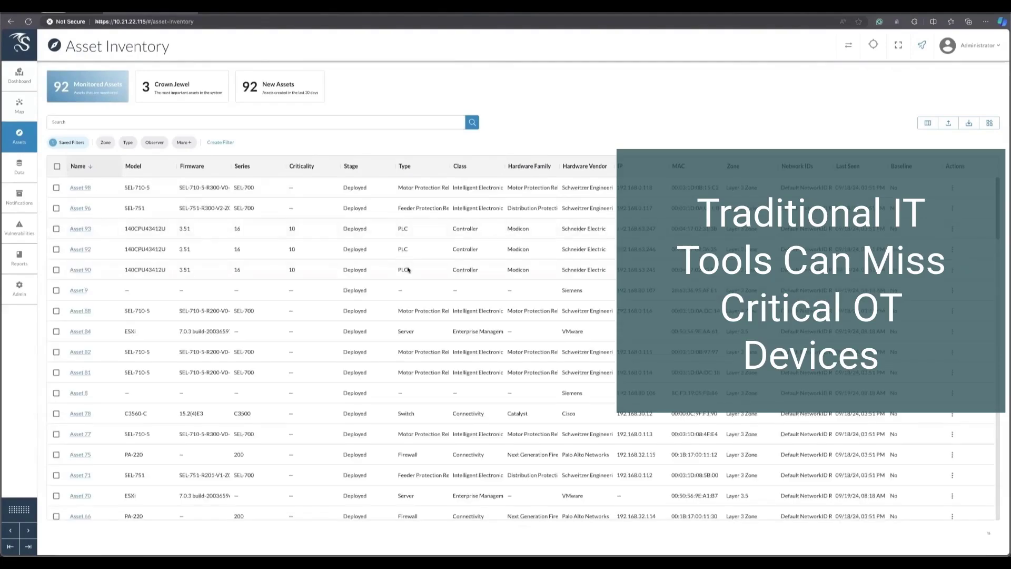
pyautogui.scroll(-1, 400, 285)
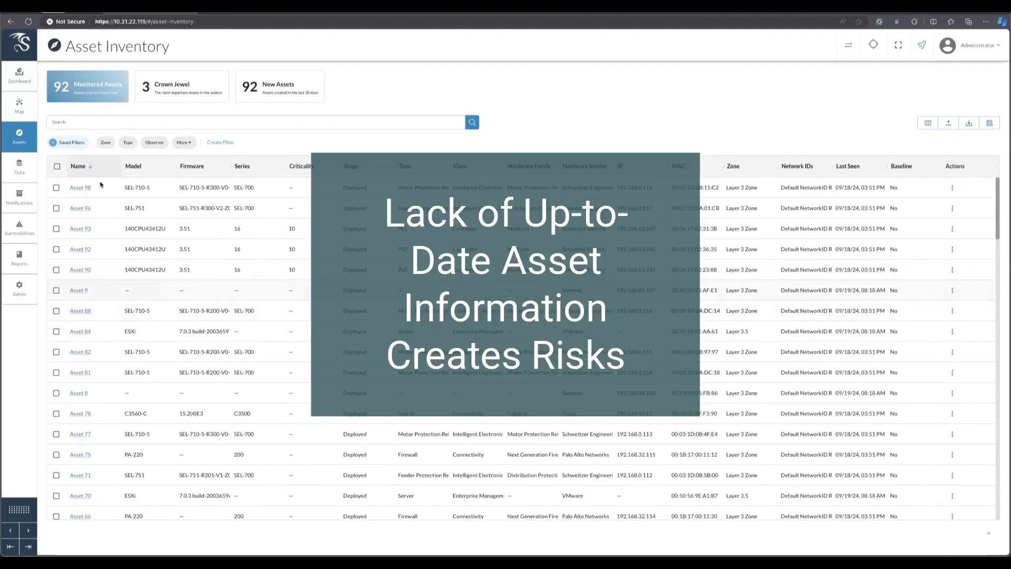
# - Check the saved filters, then filter the inventory to the 3 crown-jewel assets
pyautogui.click(74, 145)
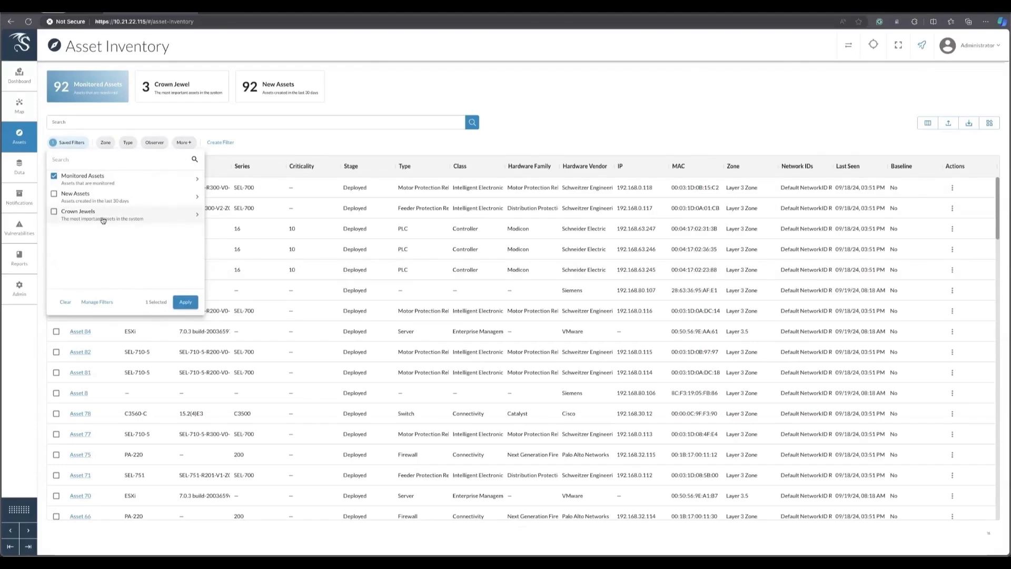
pyautogui.click(169, 88)
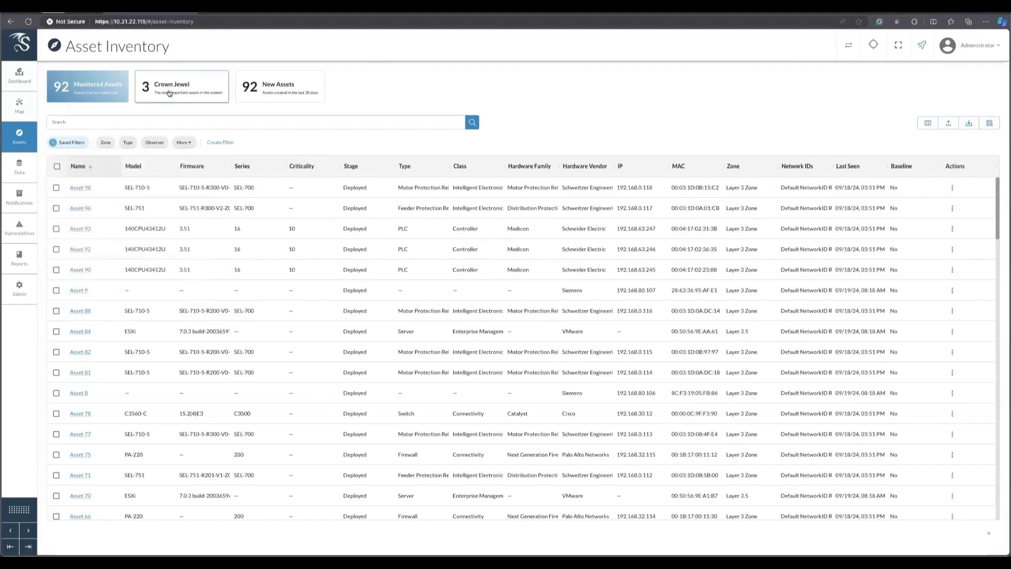
pyautogui.click(168, 93)
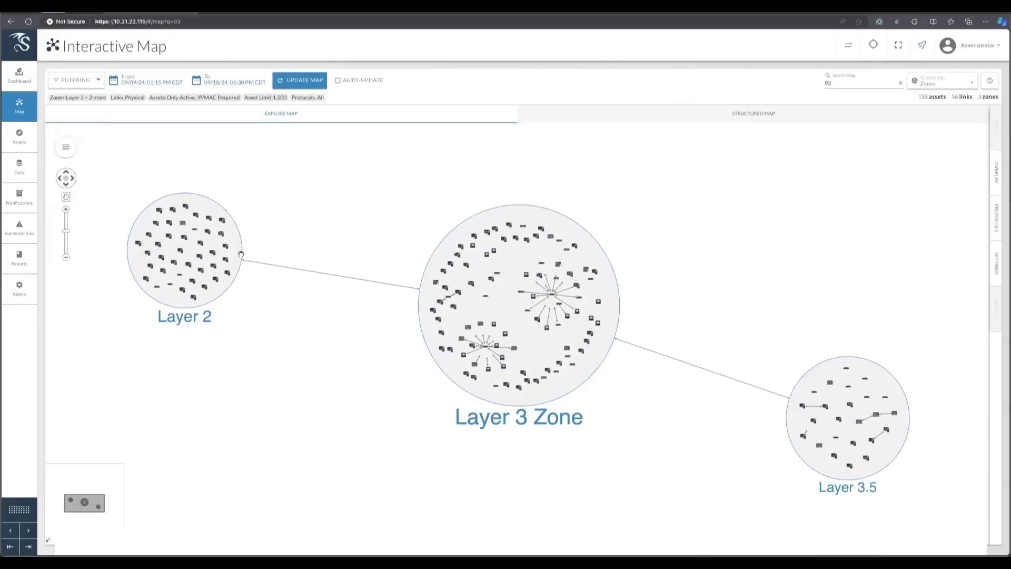
# - Move the Layer 2 zone right of Layer 3 Zone and pan across its assets
pyautogui.moveTo(242, 253); pyautogui.dragTo(811, 284)
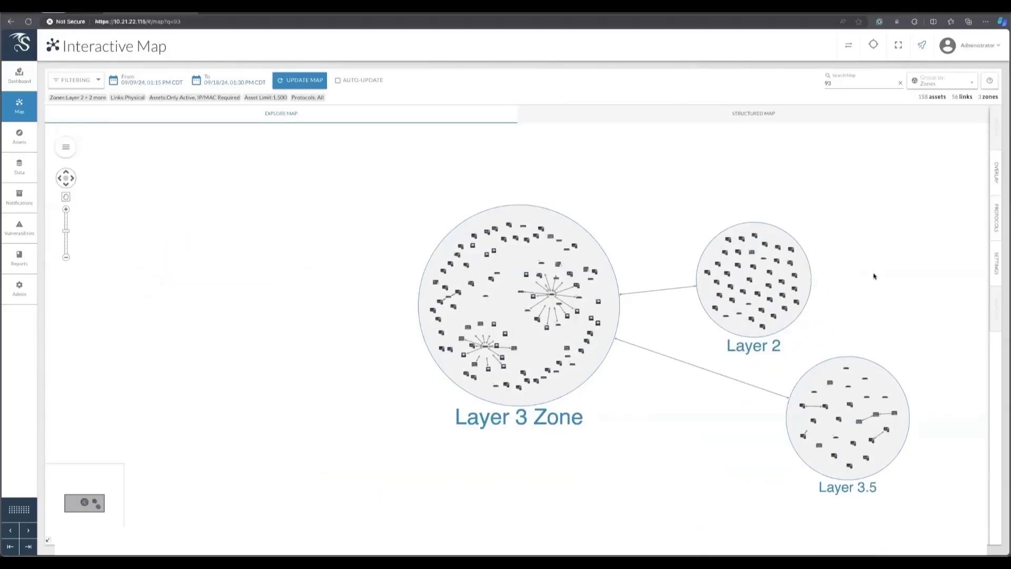
pyautogui.moveTo(872, 268); pyautogui.dragTo(594, 233)
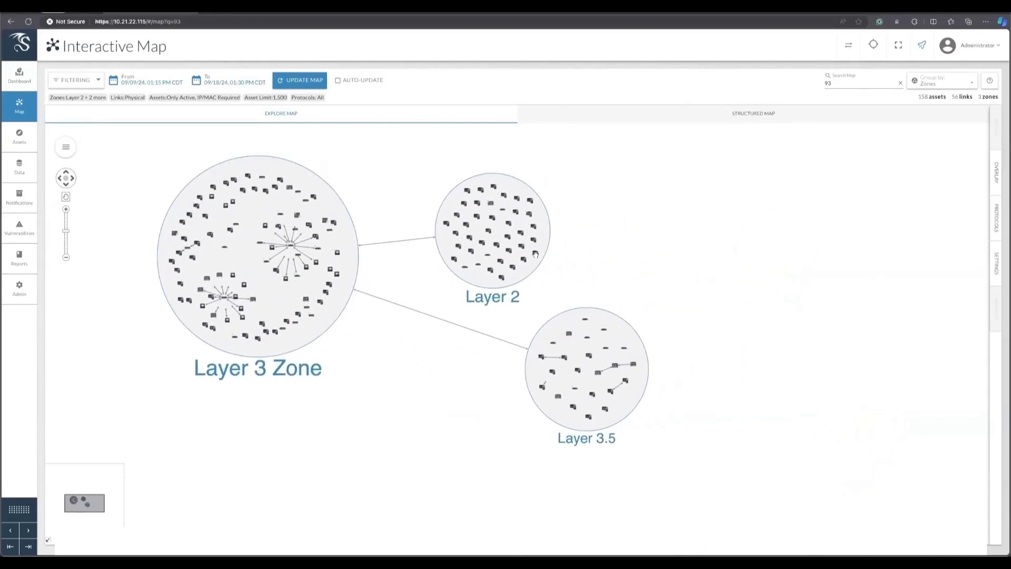
pyautogui.scroll(8, 307, 269)
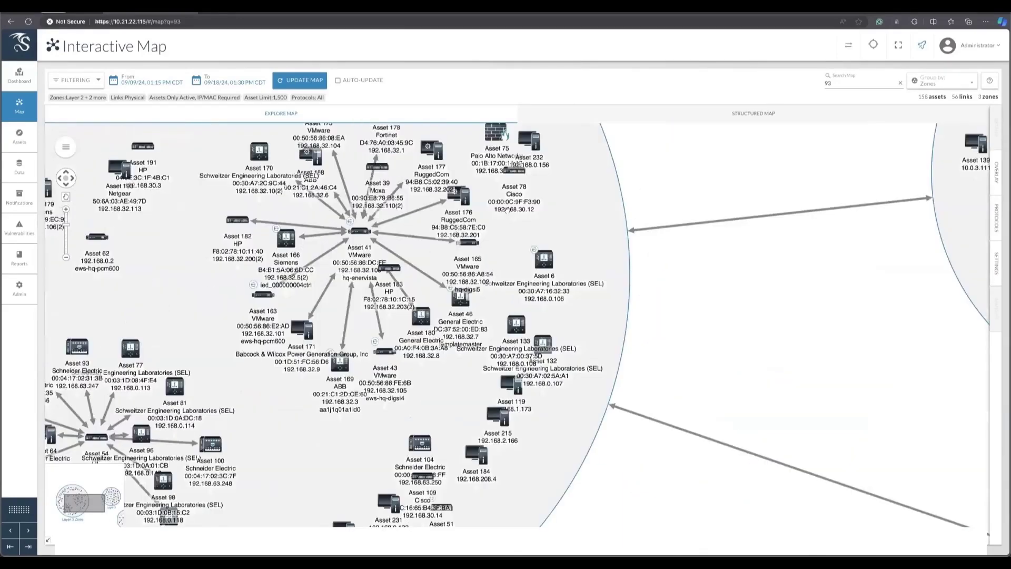
pyautogui.moveTo(507, 211); pyautogui.dragTo(510, 293)
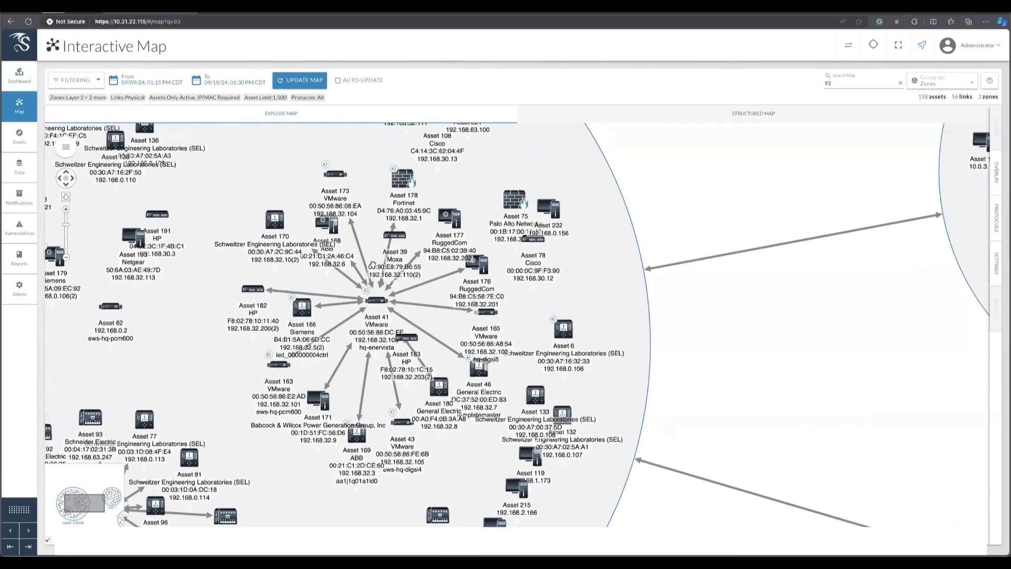
pyautogui.scroll(3, 511, 293)
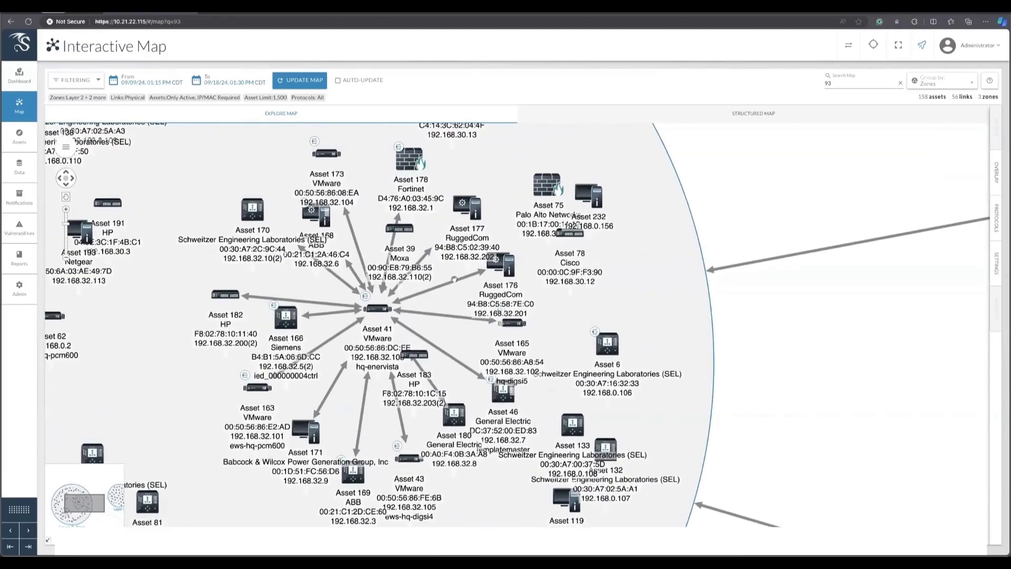
pyautogui.scroll(-3, 567, 339)
pyautogui.scroll(-3, 586, 351)
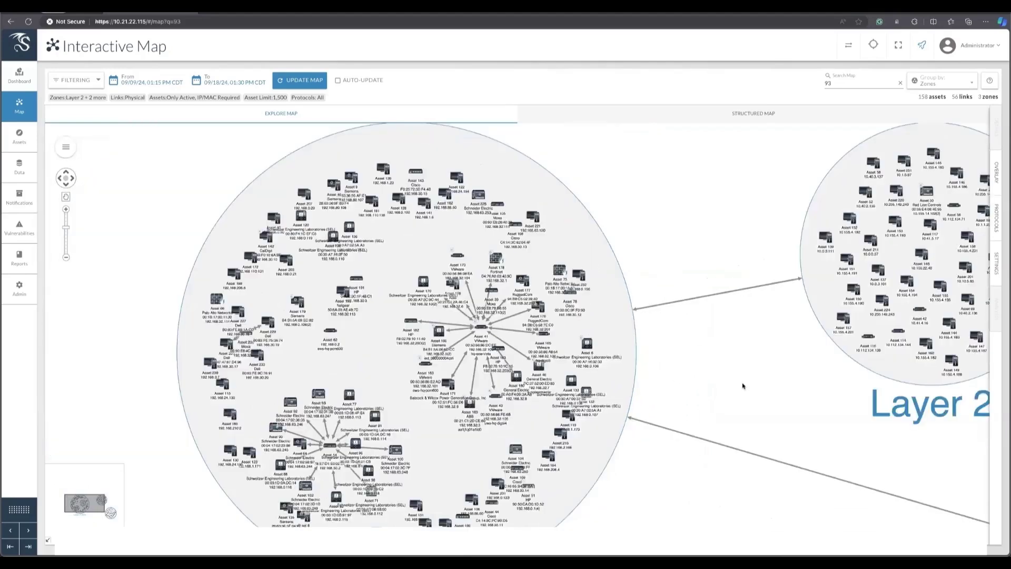
pyautogui.scroll(-3, 586, 340)
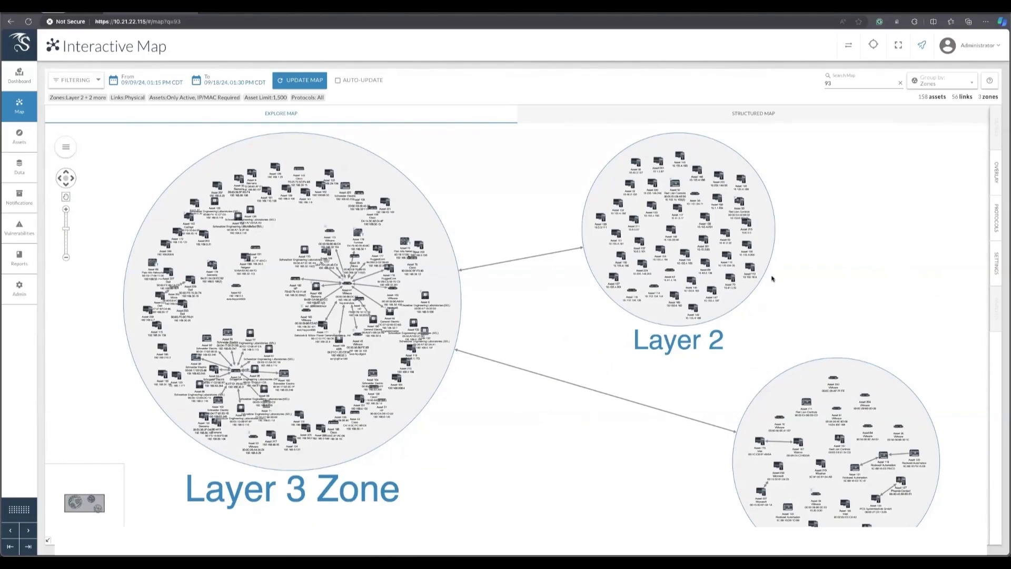
# - Enable the Vulnerabilities asset overlay to highlight the 12 affected assets, bringing Layer 3.5 into view
pyautogui.click(998, 170)
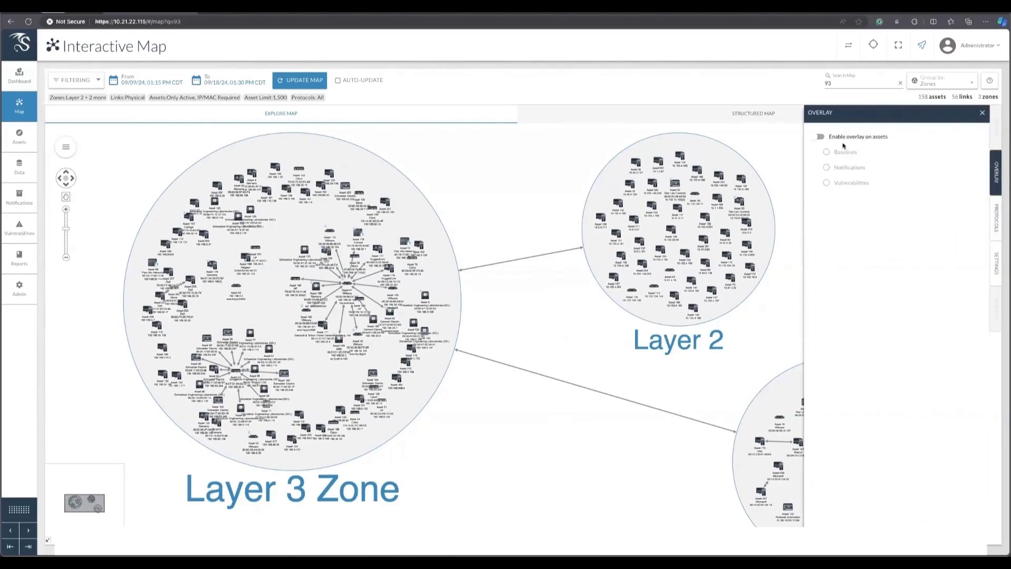
pyautogui.click(819, 136)
pyautogui.click(826, 182)
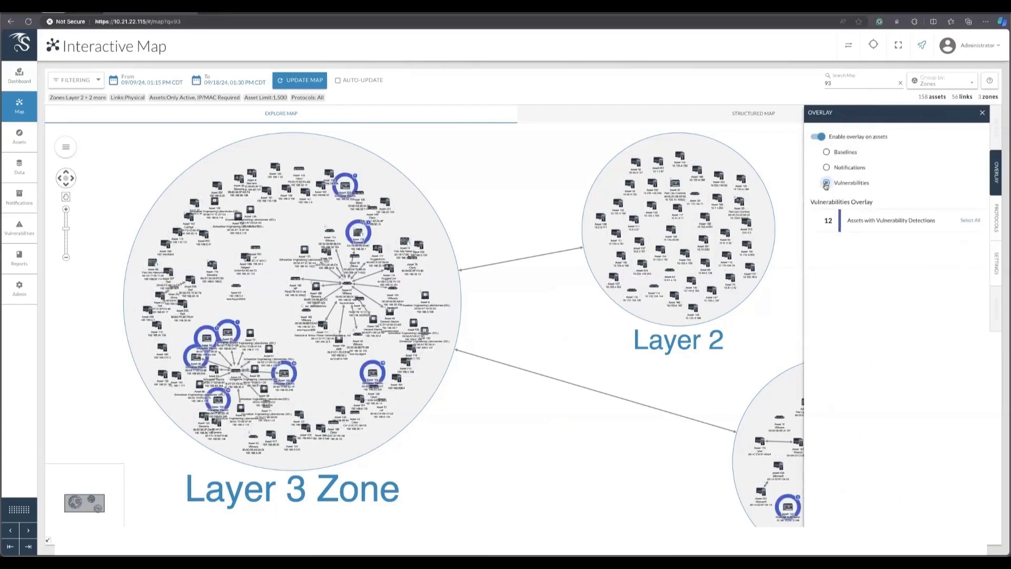
pyautogui.scroll(4, 276, 316)
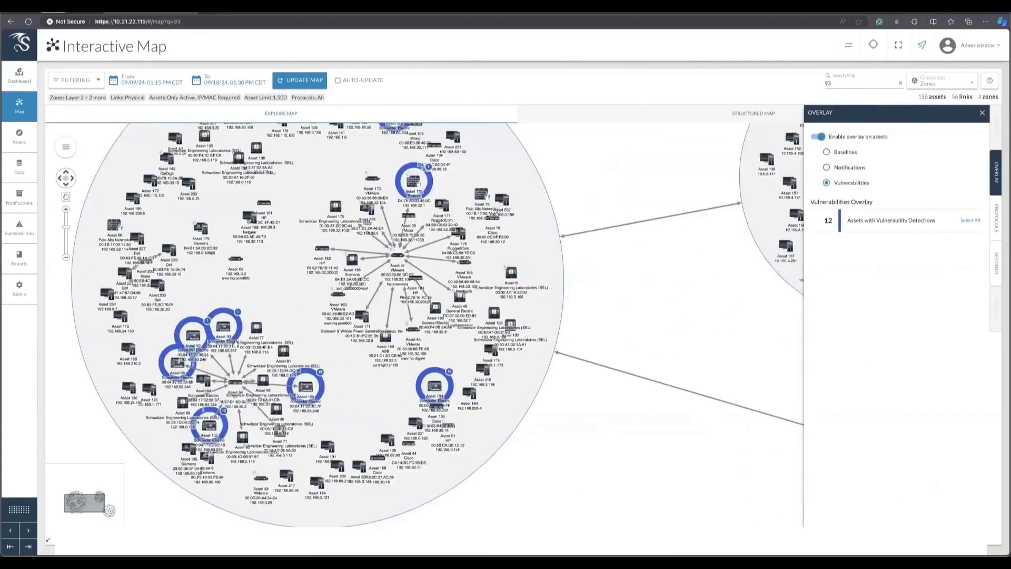
pyautogui.scroll(3, 277, 316)
pyautogui.scroll(-2, 277, 316)
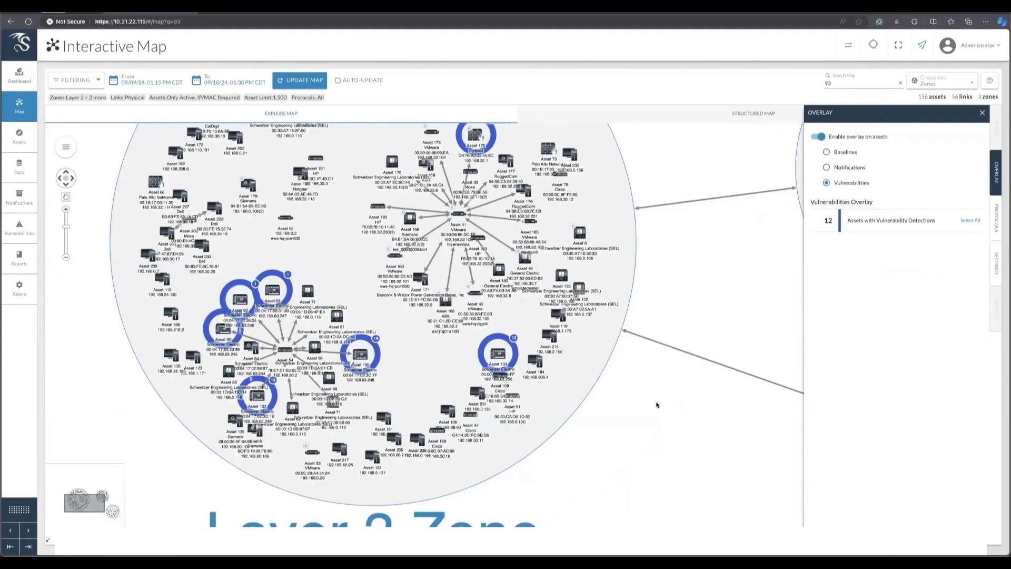
pyautogui.scroll(-4, 656, 405)
pyautogui.moveTo(688, 359)
pyautogui.mouseDown()
pyautogui.moveTo(607, 444)
pyautogui.moveTo(607, 336)
pyautogui.mouseUp()
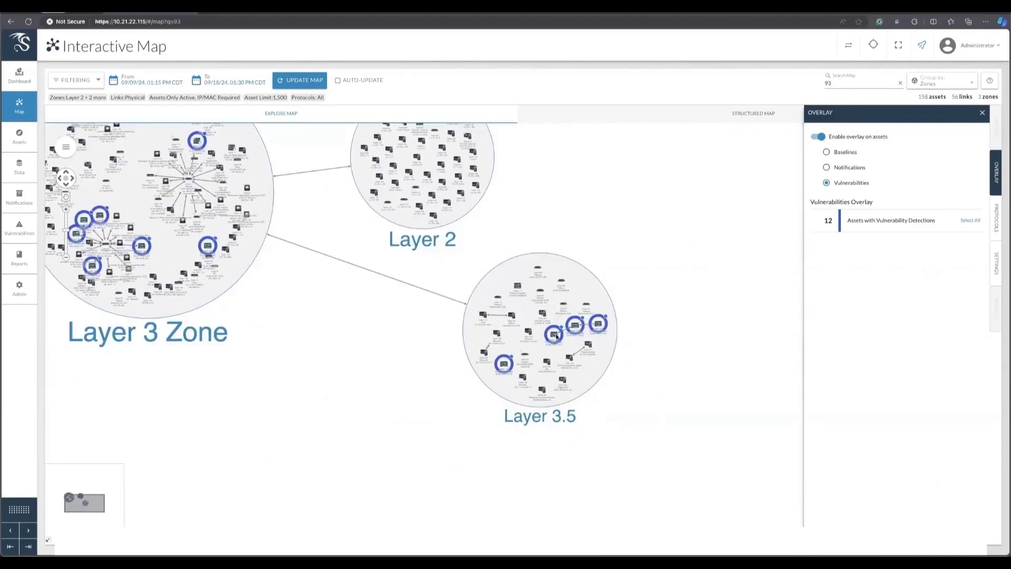
# - Inspect Layer 3.5 assets and show details for Asset 140, the CompactLogix PLC
pyautogui.click(555, 334)
pyautogui.click(503, 363)
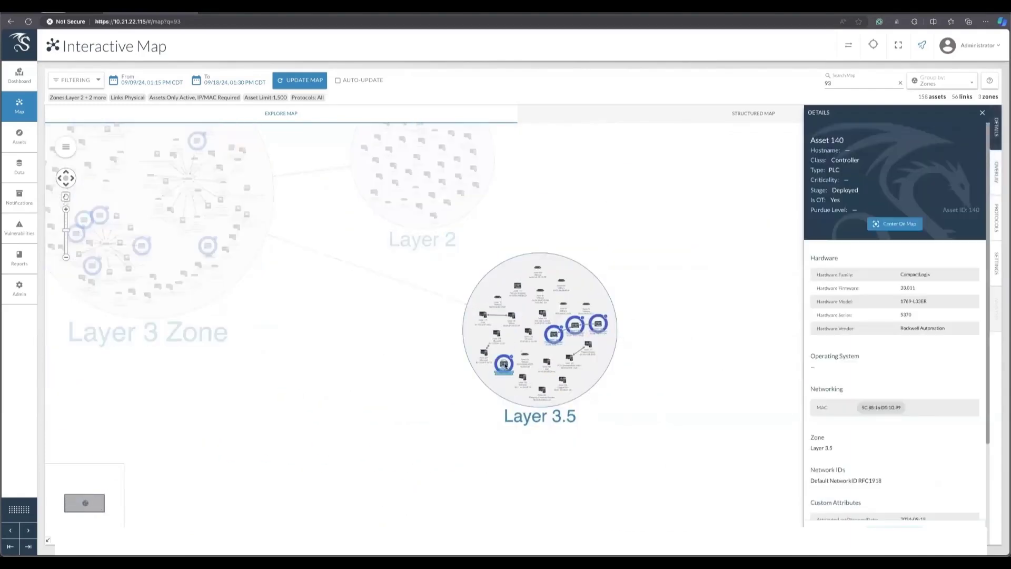
pyautogui.scroll(5, 521, 361)
pyautogui.moveTo(611, 386); pyautogui.dragTo(421, 362)
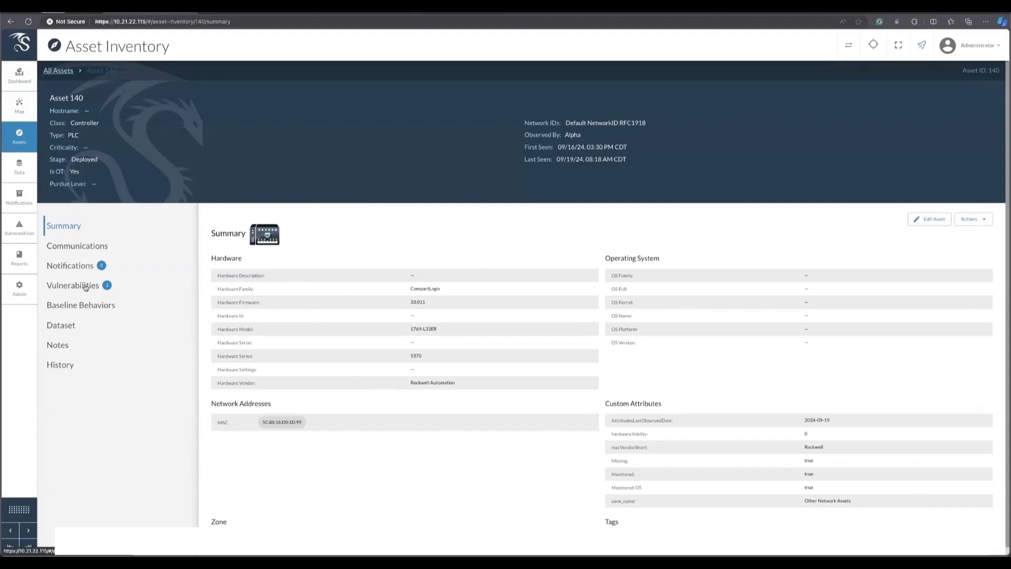
# - Open critical CVE-2022-1161 from Asset 140's vulnerability list
pyautogui.click(83, 286)
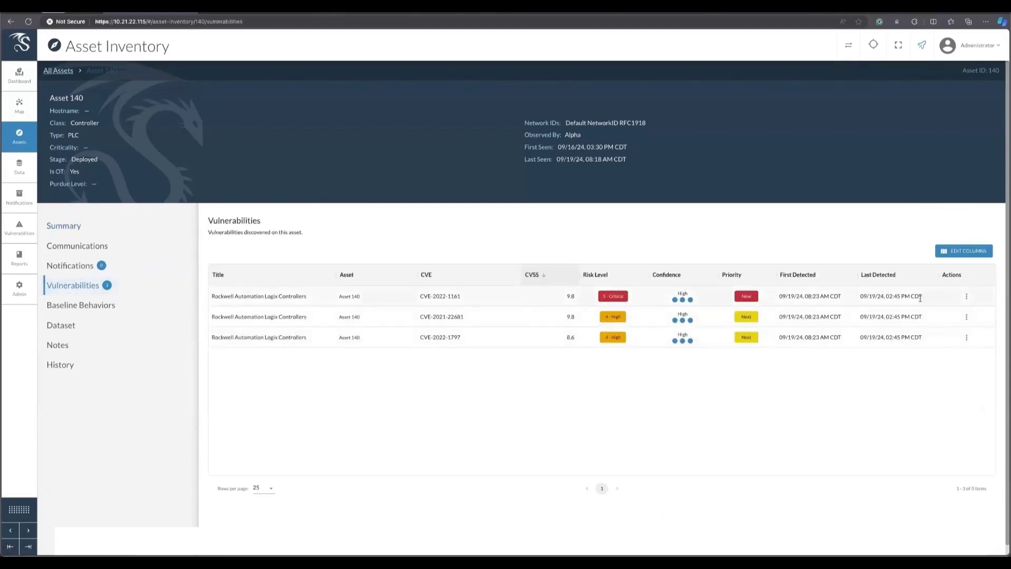
pyautogui.click(967, 297)
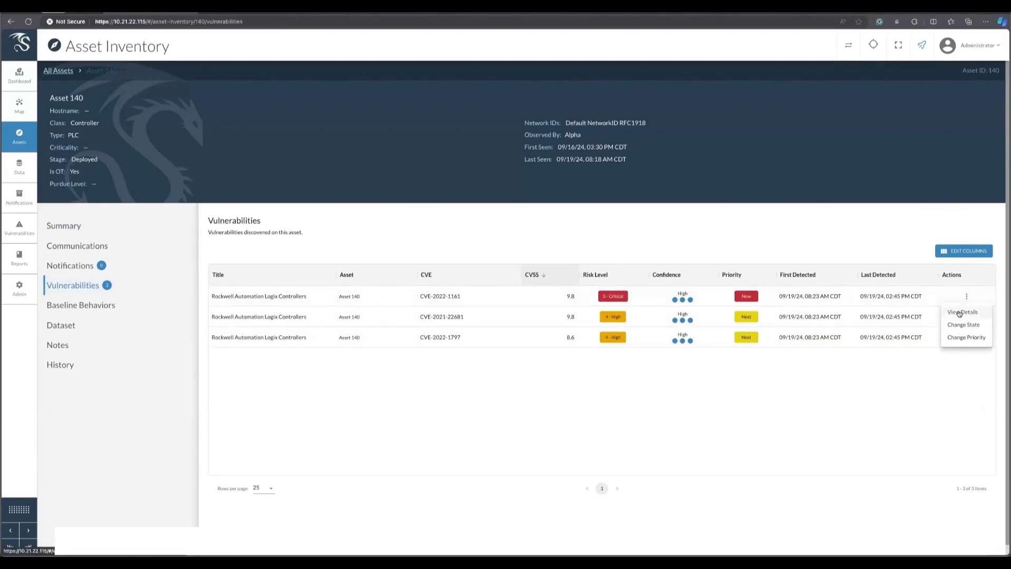
pyautogui.click(959, 314)
pyautogui.scroll(-1, 417, 278)
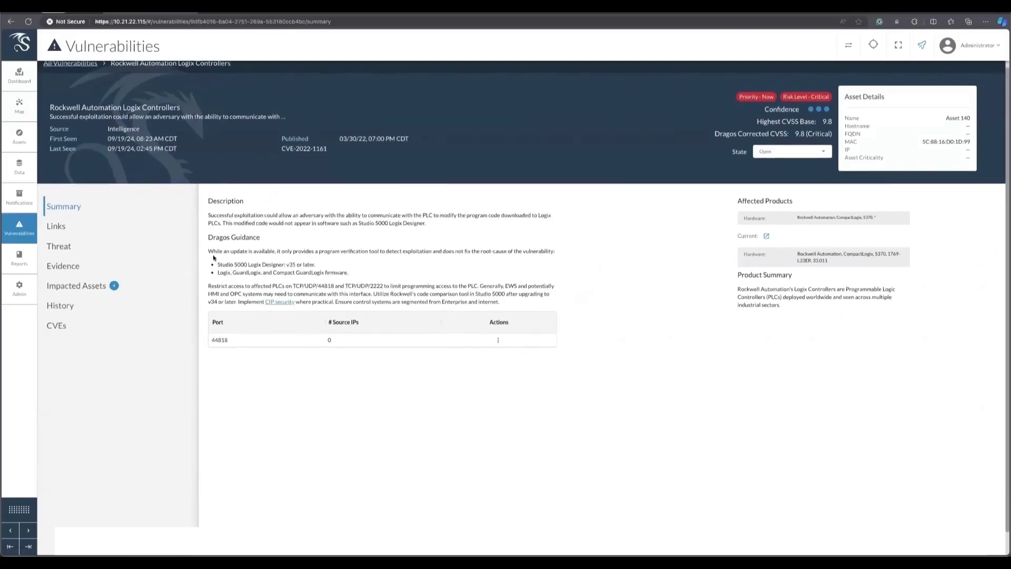
pyautogui.moveTo(209, 250); pyautogui.dragTo(516, 306)
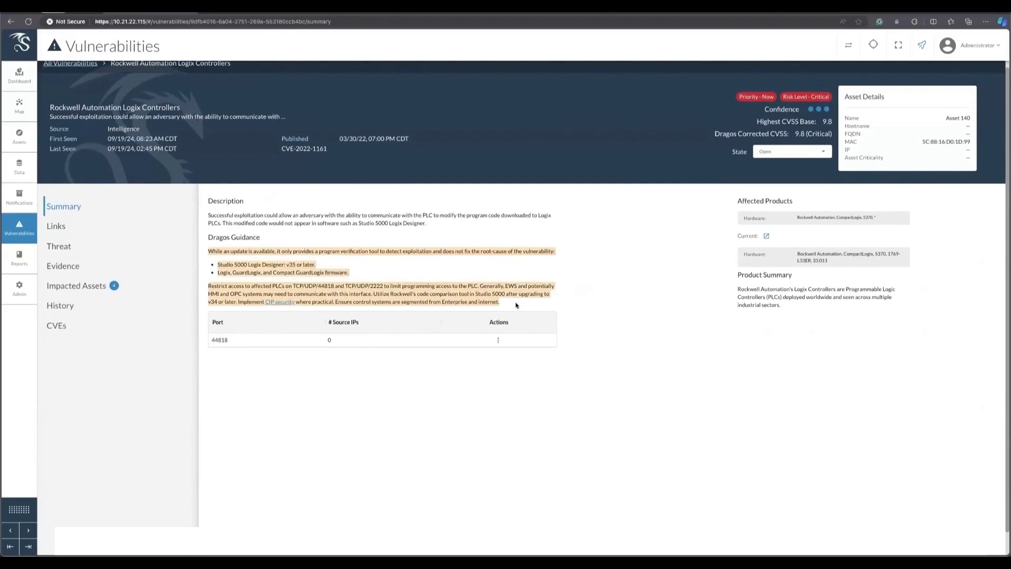
pyautogui.click(385, 296)
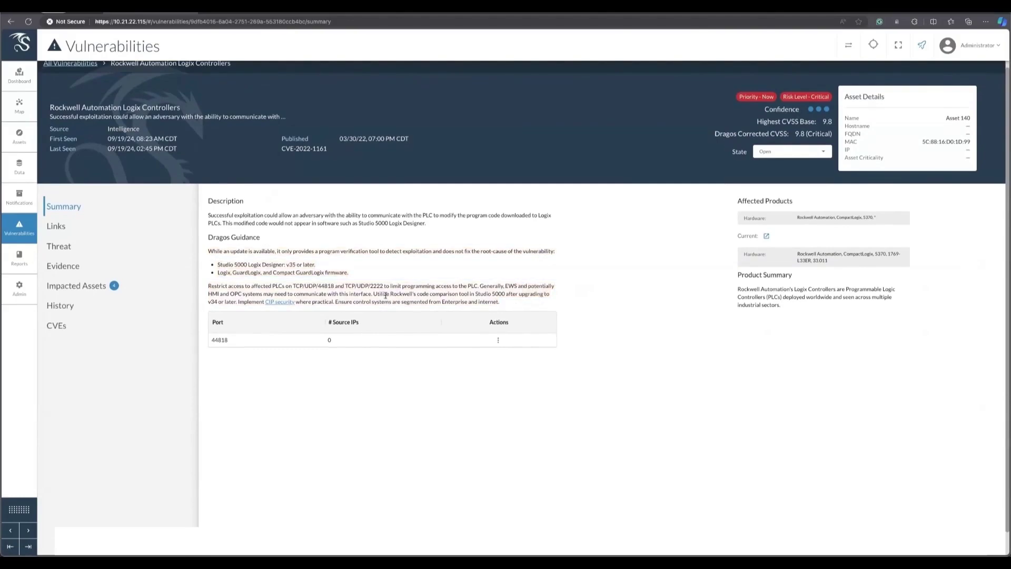